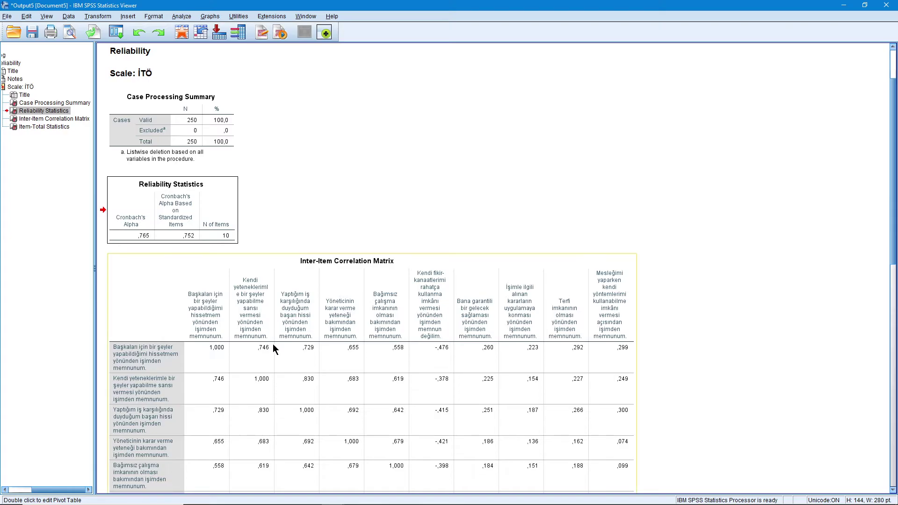
# Examine the Inter-Item Correlation Matrix and the Item-Total Statistics of the reliability output for negatively correlated items
pyautogui.scroll(-4, 273, 343)
pyautogui.scroll(-1, 273, 340)
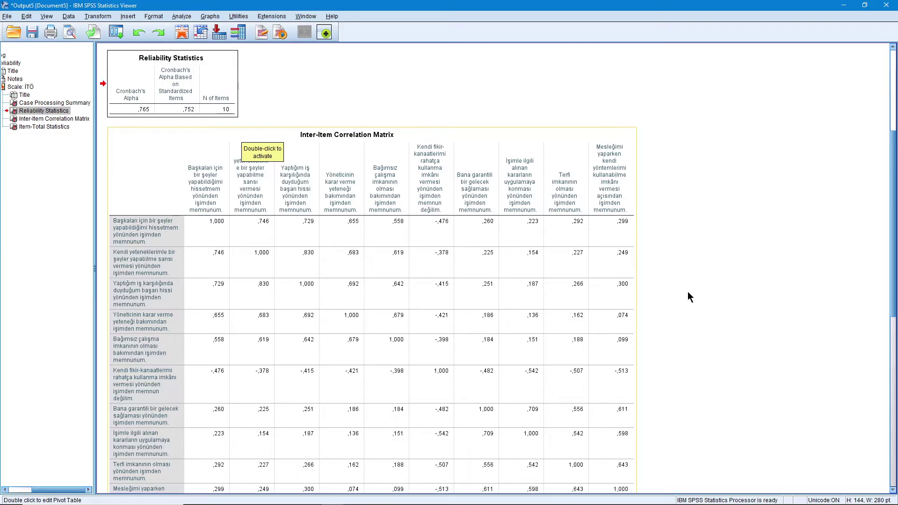
pyautogui.scroll(-10, 688, 297)
pyautogui.scroll(11, 687, 297)
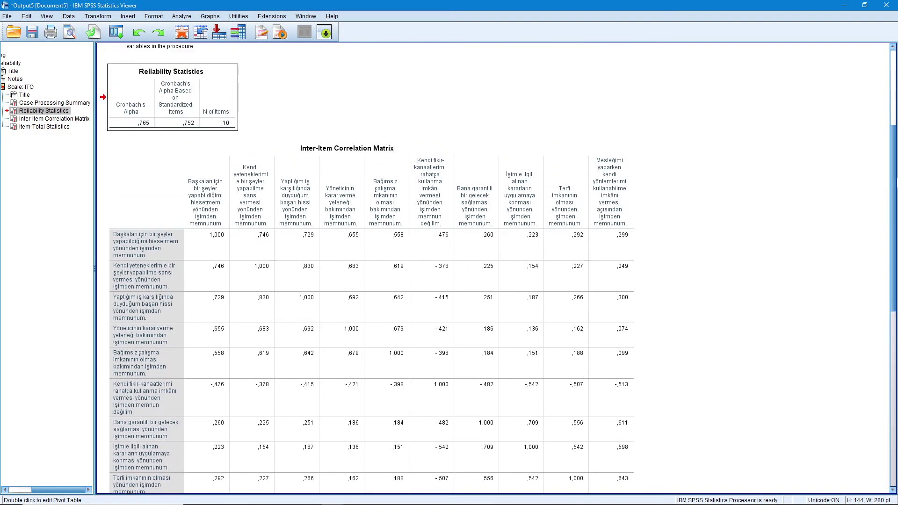
pyautogui.scroll(-2, 382, 100)
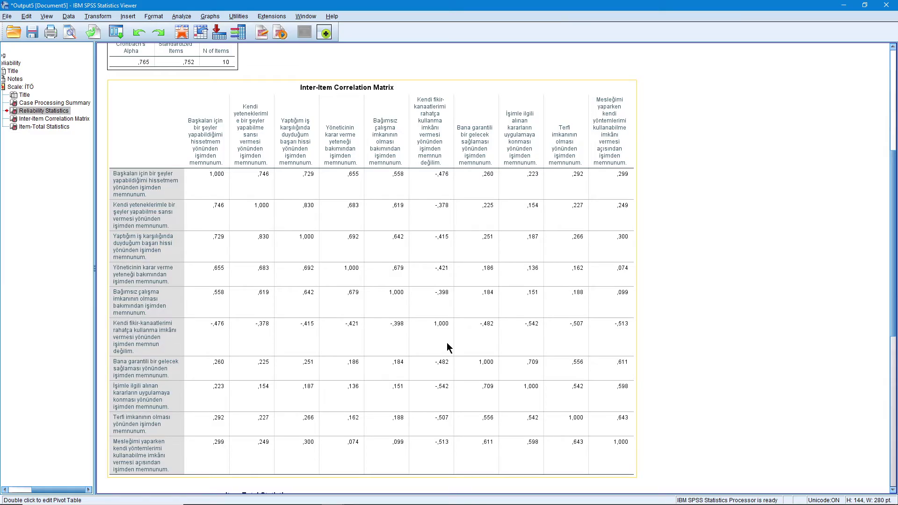
pyautogui.scroll(-3, 447, 342)
pyautogui.moveTo(895, 246); pyautogui.dragTo(895, 380)
pyautogui.click(411, 319)
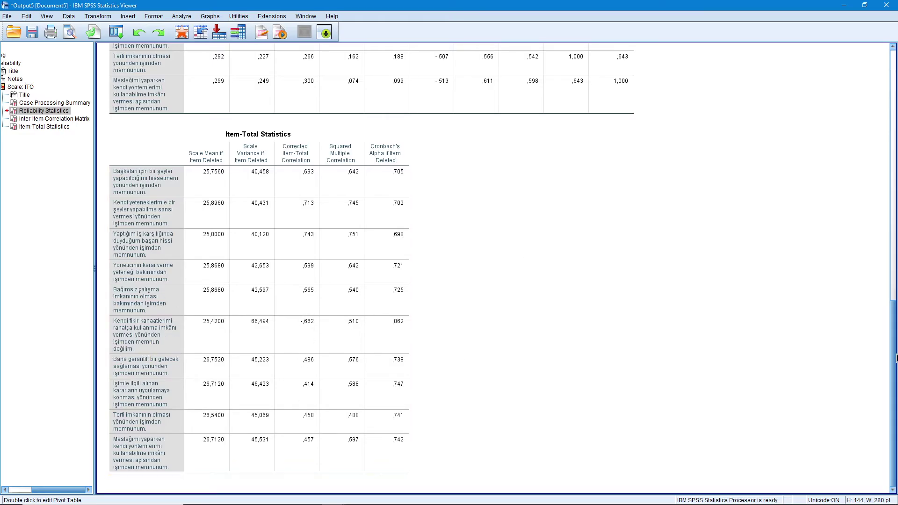
pyautogui.scroll(5, 894, 327)
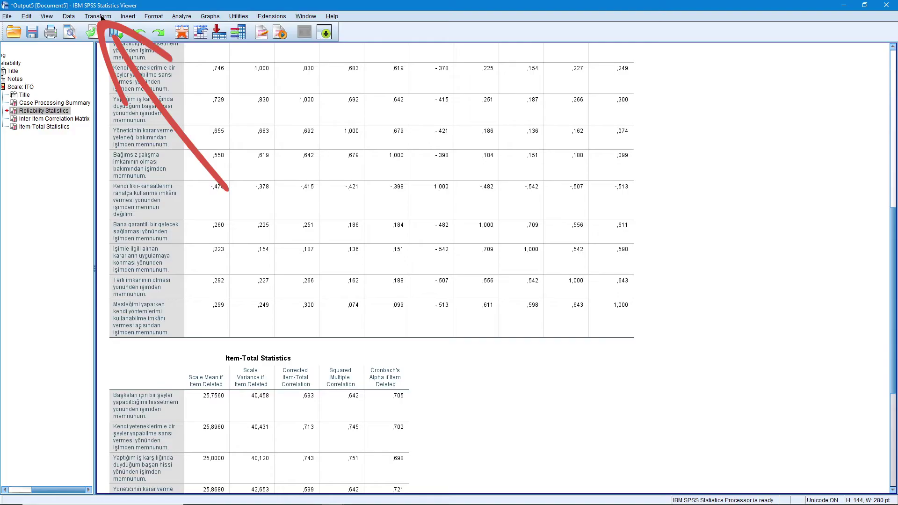
# Start a recode into the same variables, display variable names in the list, and add m6 as the variable to recode
pyautogui.click(98, 17)
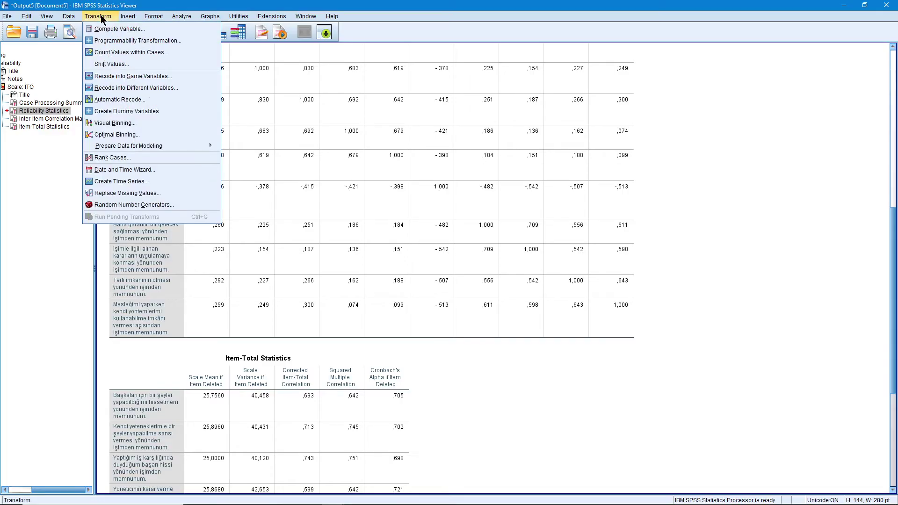
pyautogui.click(190, 81)
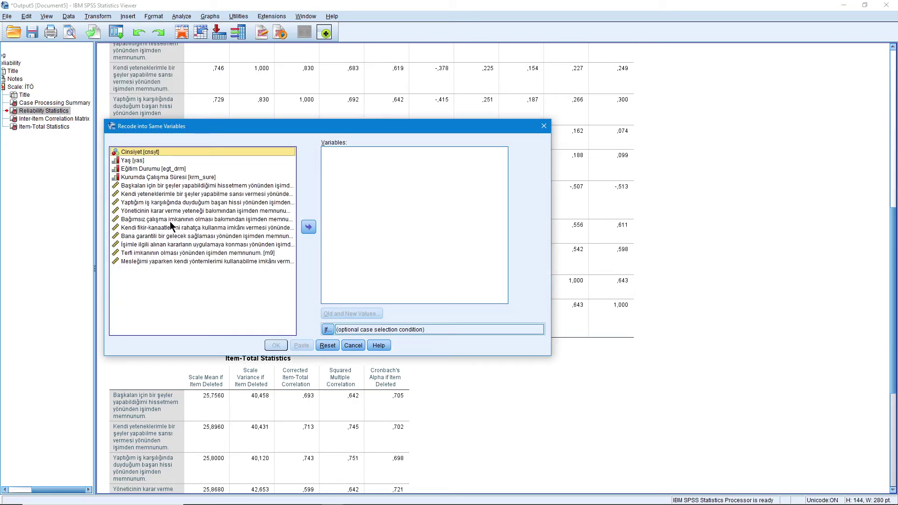
pyautogui.rightClick(169, 220)
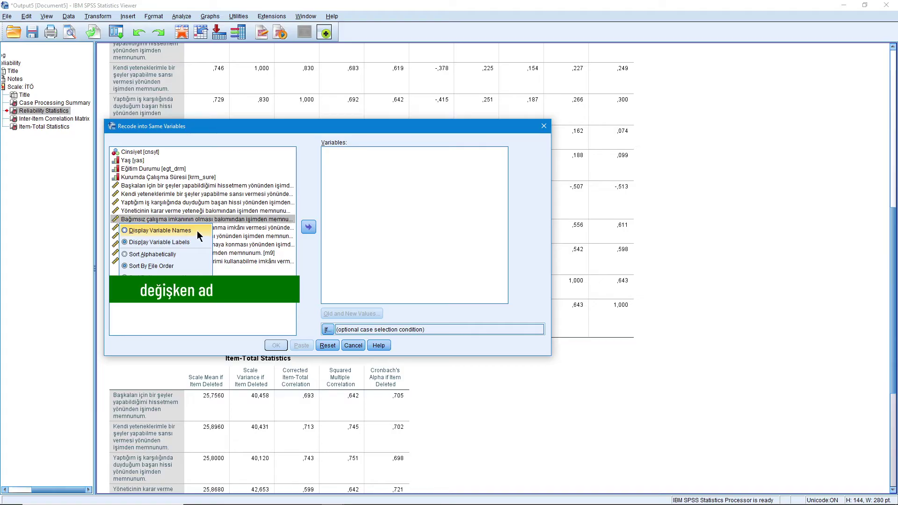
pyautogui.click(197, 231)
pyautogui.click(125, 229)
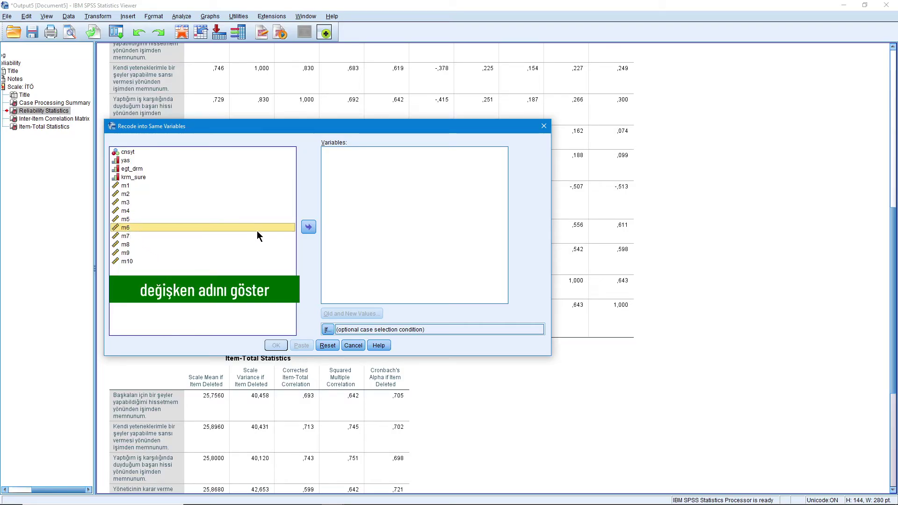
pyautogui.click(309, 227)
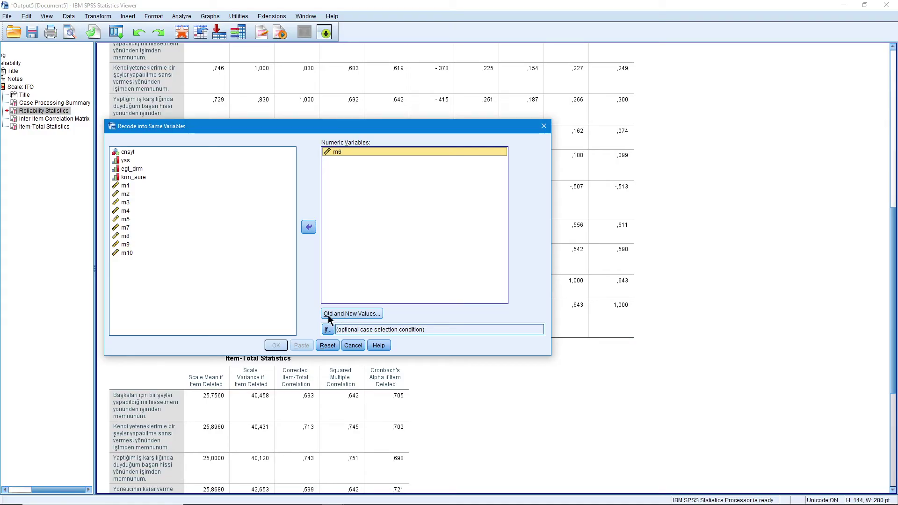
# Define the first reverse-coding pairs for m6, old value 1 to new value 5 and 2 to 4
pyautogui.click(363, 317)
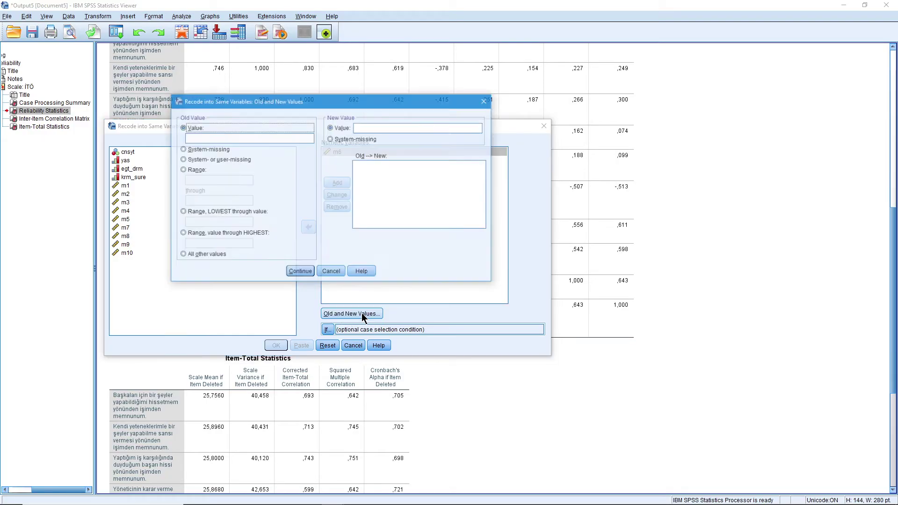
pyautogui.click(216, 139)
pyautogui.write('1')
pyautogui.click(368, 129)
pyautogui.write('5')
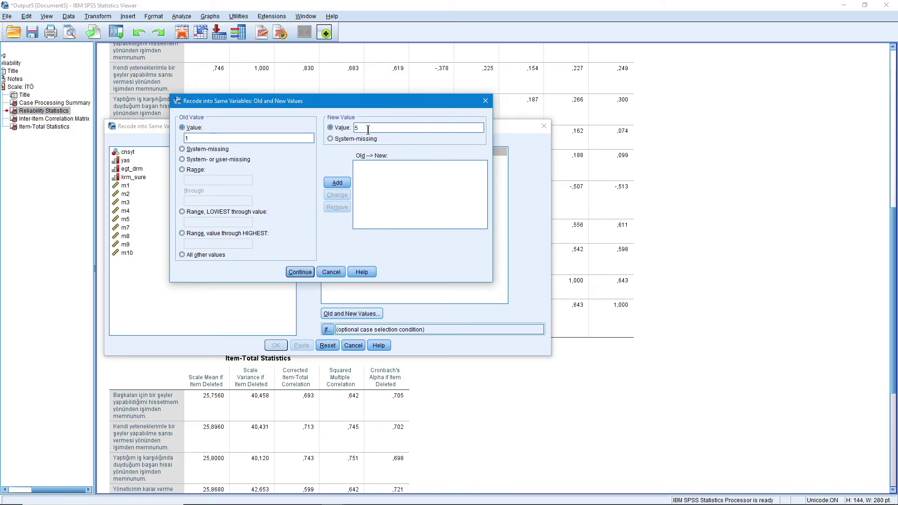
pyautogui.click(337, 183)
pyautogui.click(242, 139)
pyautogui.write('2')
pyautogui.click(363, 130)
pyautogui.write('4')
pyautogui.click(337, 183)
# Add the reverse-coding pairs 4 to 2 and 5 to 1 for m6 and run the recode
pyautogui.click(227, 137)
pyautogui.write('4')
pyautogui.click(374, 128)
pyautogui.write('2')
pyautogui.click(339, 183)
pyautogui.write('5')
pyautogui.click(363, 127)
pyautogui.write('1')
pyautogui.click(338, 183)
pyautogui.click(300, 271)
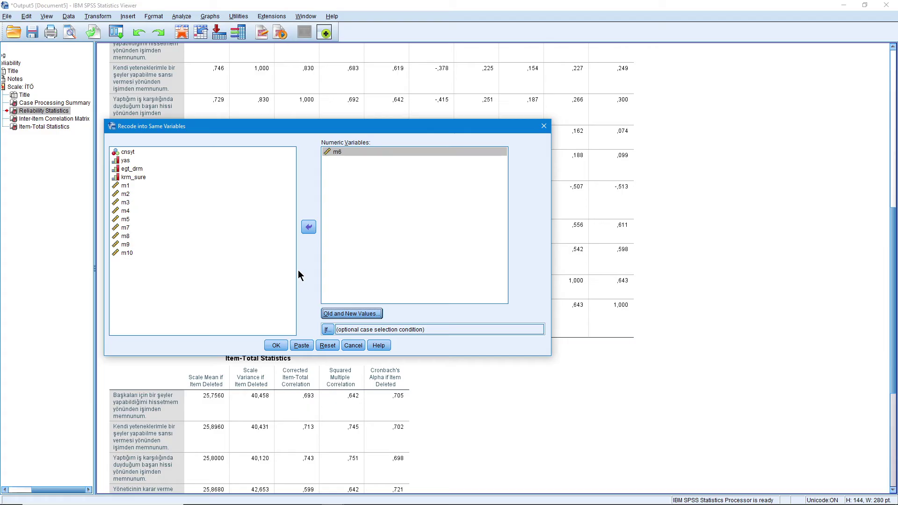
pyautogui.click(276, 346)
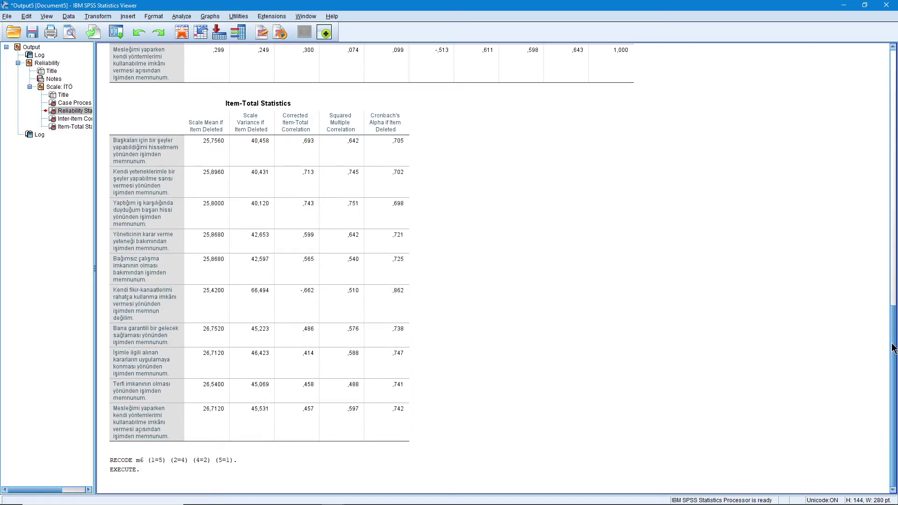
pyautogui.click(144, 466)
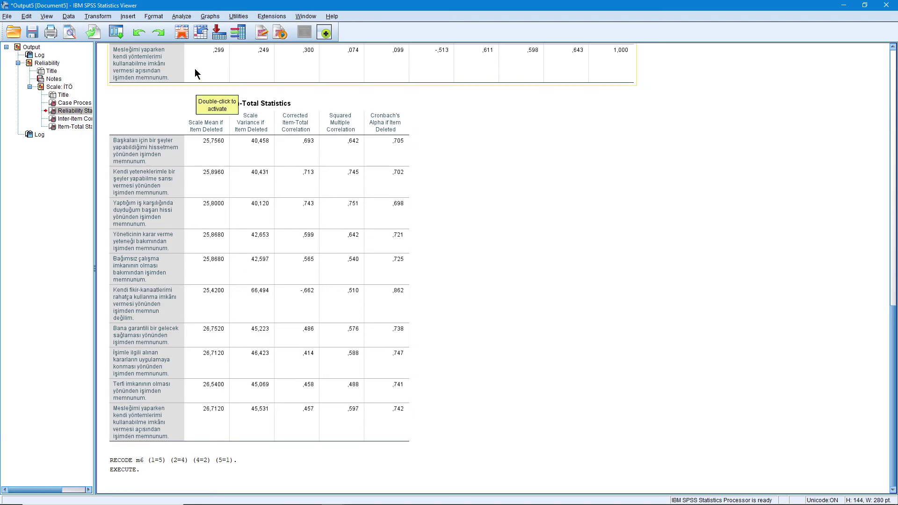
# Rerun the reliability analysis on the same ten items with the Alpha model and scale label İTÖ
pyautogui.click(182, 16)
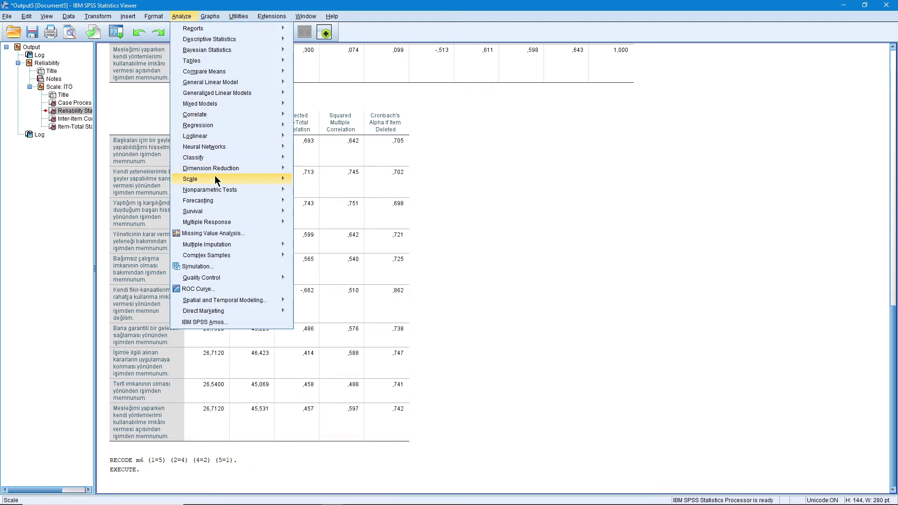
pyautogui.moveTo(224, 179)
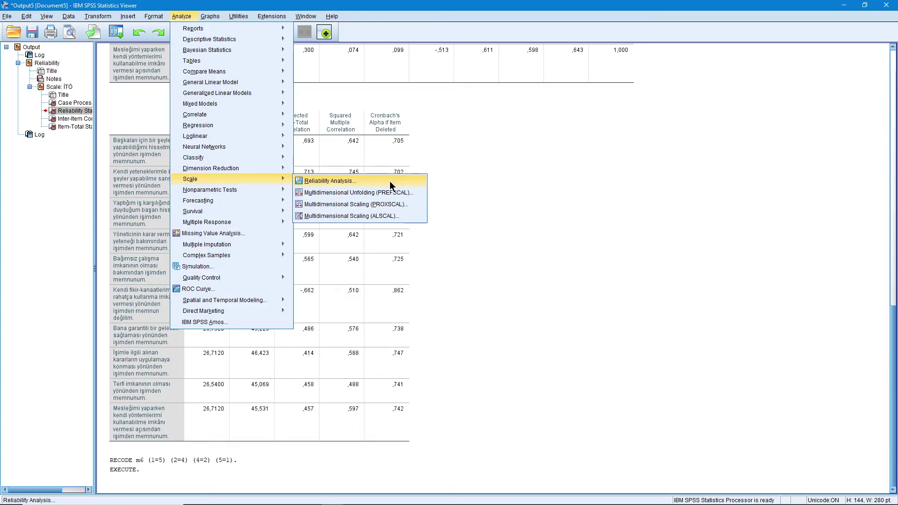
pyautogui.click(389, 181)
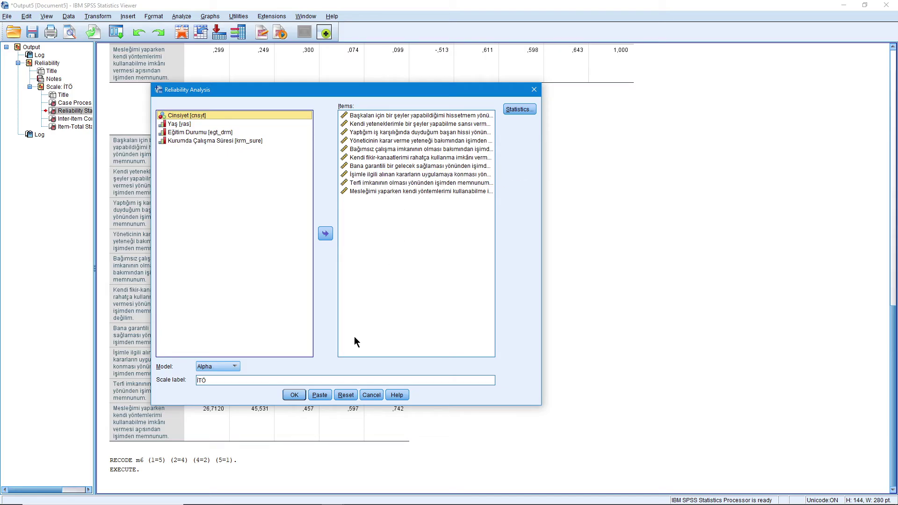
pyautogui.click(290, 395)
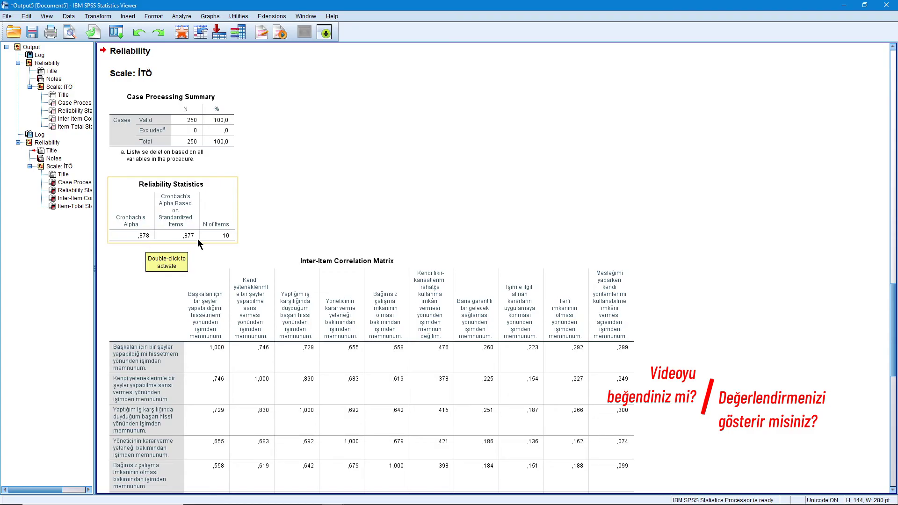
# Compare Cronbach's Alpha between the first and second reliability outputs and examine the second run's Inter-Item Correlation Matrix
pyautogui.scroll(1, 893, 332)
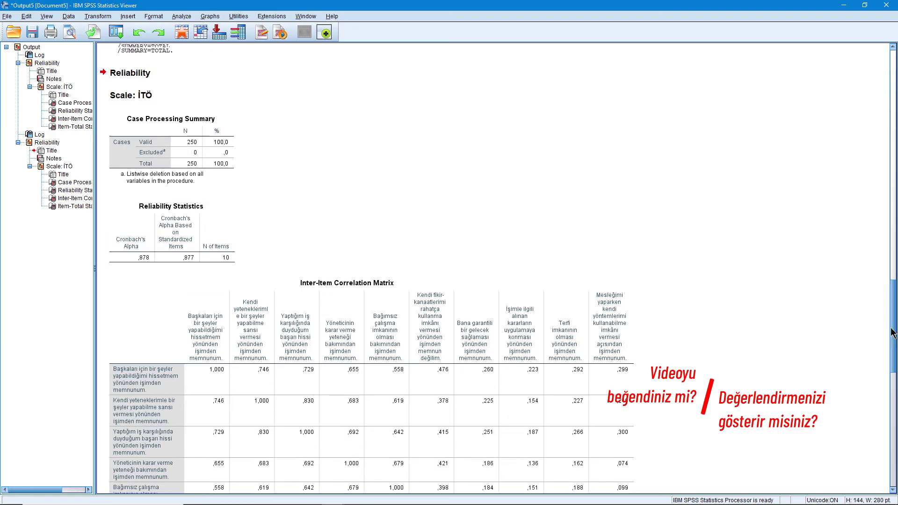
pyautogui.scroll(15, 893, 333)
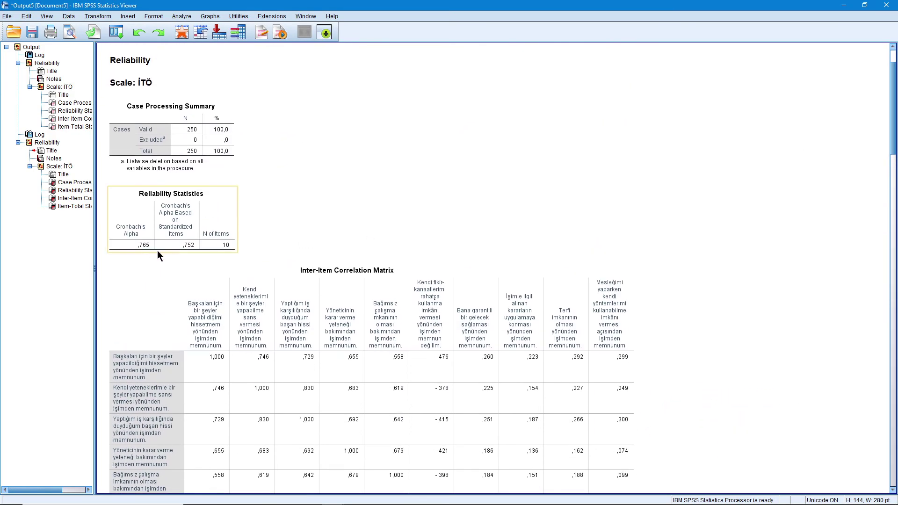
pyautogui.moveTo(893, 139); pyautogui.dragTo(893, 350)
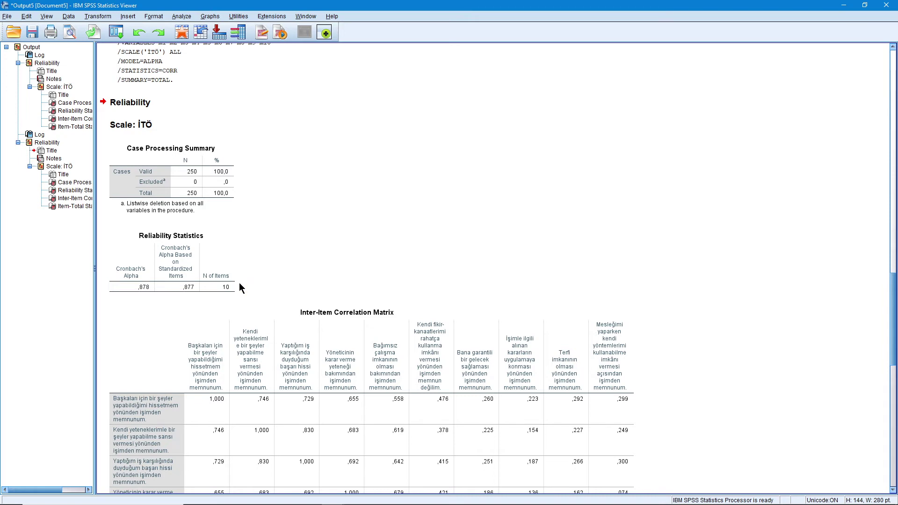
pyautogui.scroll(-5, 894, 320)
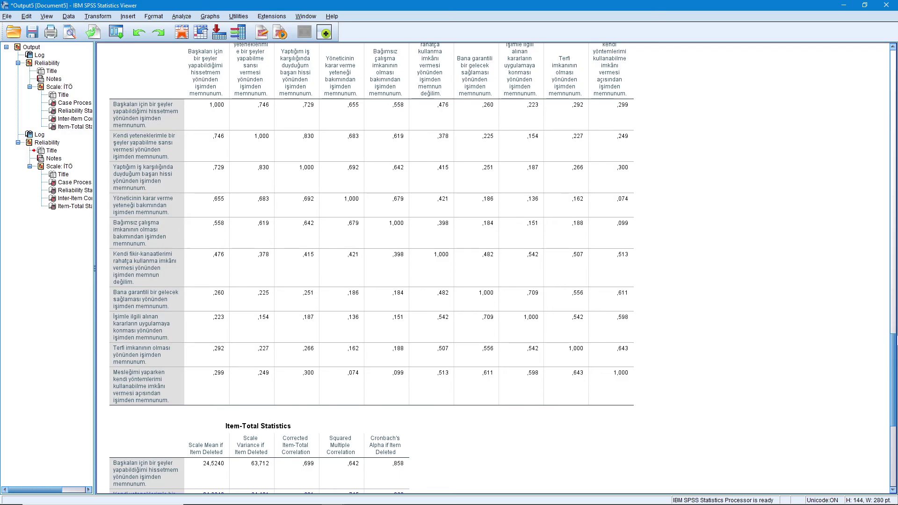
pyautogui.scroll(5, 894, 320)
pyautogui.scroll(-1, 837, 313)
pyautogui.click(560, 316)
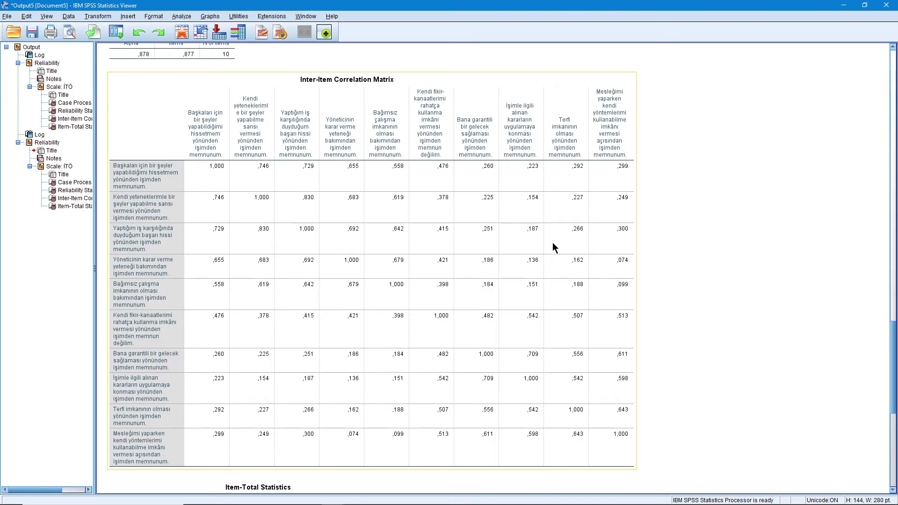
pyautogui.click(779, 368)
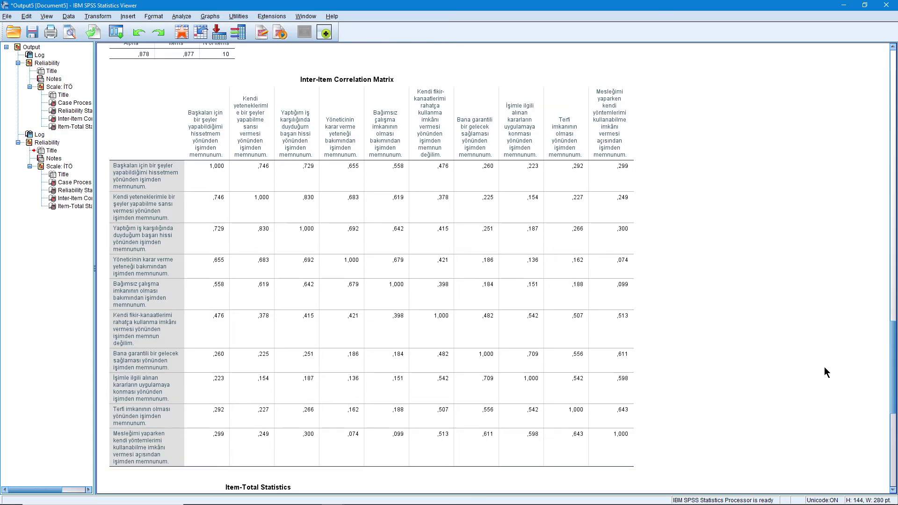
# Check the second run's Item-Total Statistics against its overall Cronbach's Alpha
pyautogui.moveTo(893, 346); pyautogui.dragTo(893, 418)
pyautogui.click(345, 245)
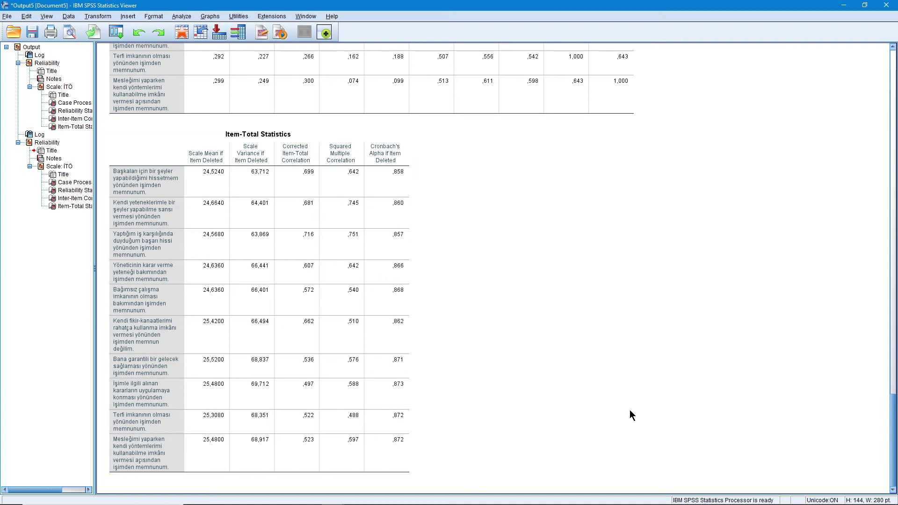
pyautogui.moveTo(893, 463); pyautogui.dragTo(893, 290)
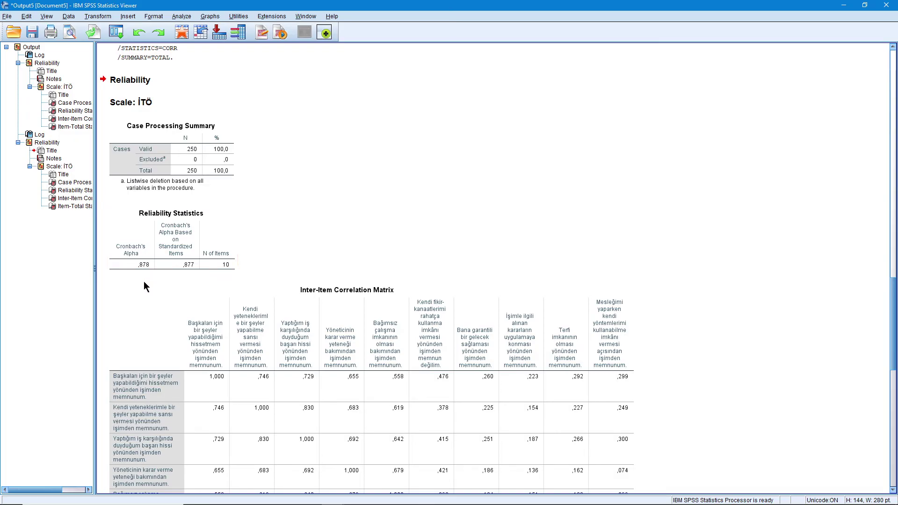
pyautogui.scroll(-1, 895, 292)
pyautogui.moveTo(894, 292); pyautogui.dragTo(894, 404)
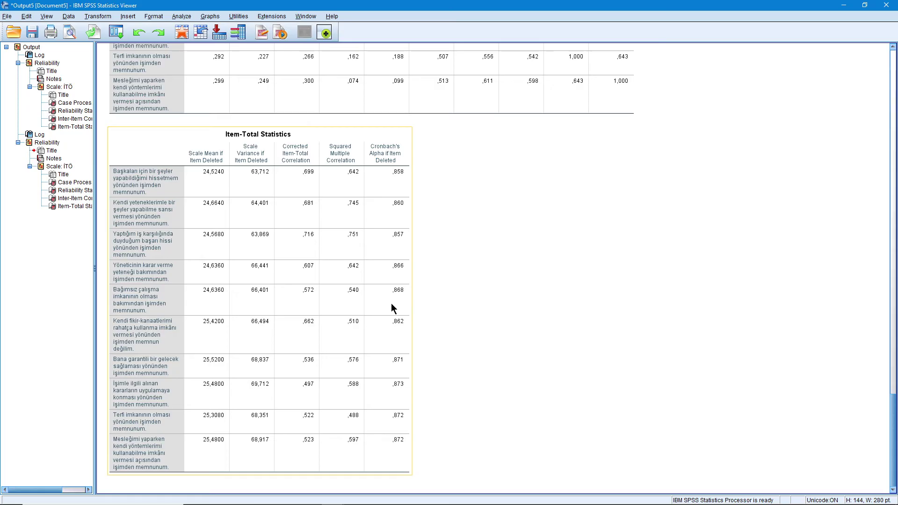
pyautogui.moveTo(893, 439); pyautogui.dragTo(893, 331)
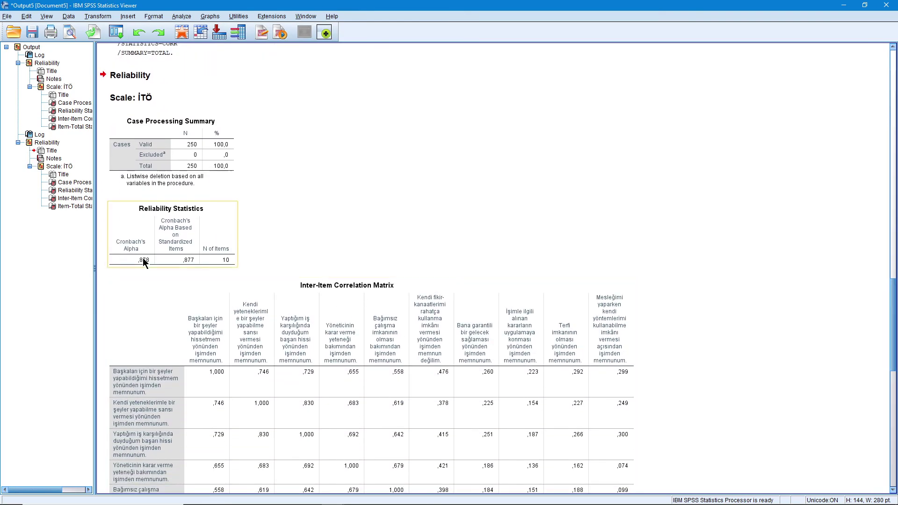
pyautogui.moveTo(896, 292); pyautogui.dragTo(896, 328)
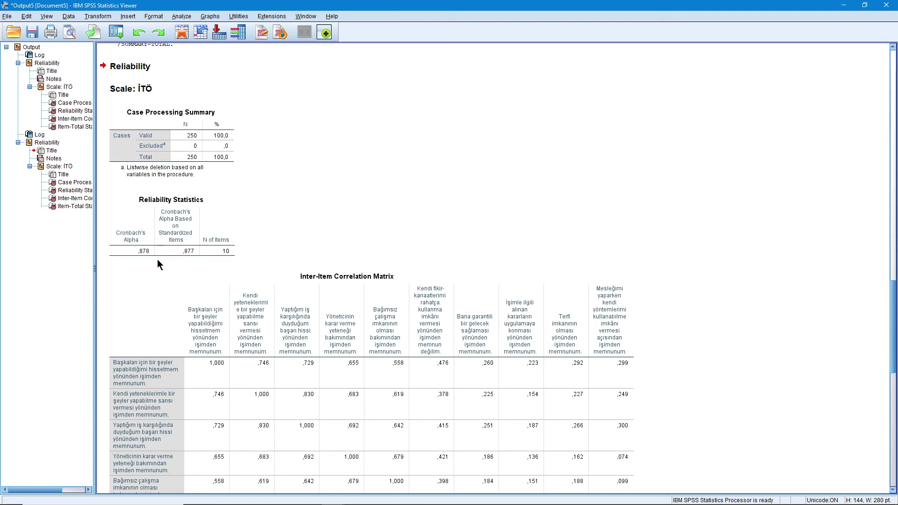
# Reopen the reliability analysis setup and remove the last five items, m6 to m10, leaving m1 to m5
pyautogui.moveTo(892, 307); pyautogui.dragTo(893, 79)
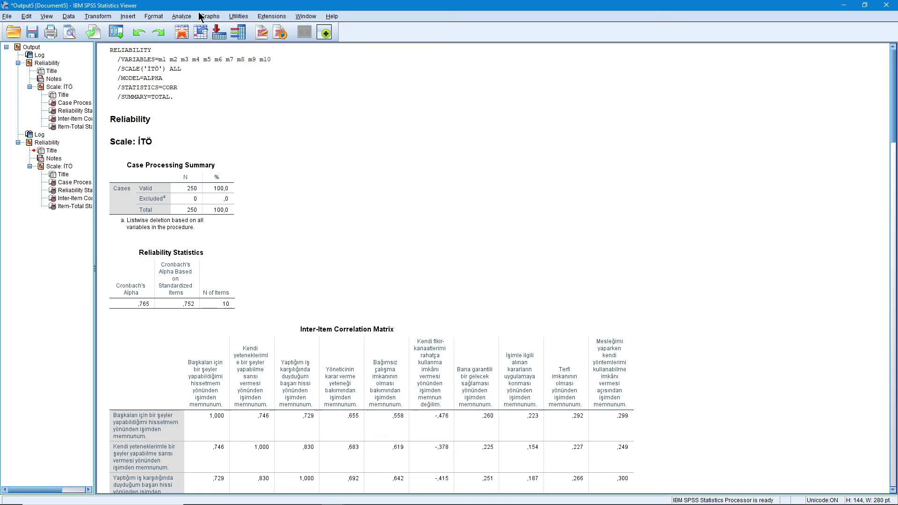
pyautogui.click(181, 16)
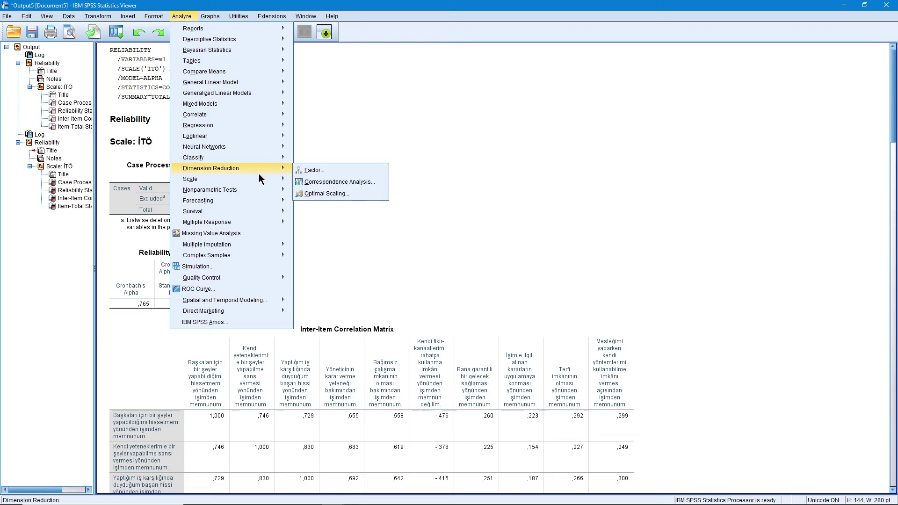
pyautogui.moveTo(258, 178)
pyautogui.click(329, 180)
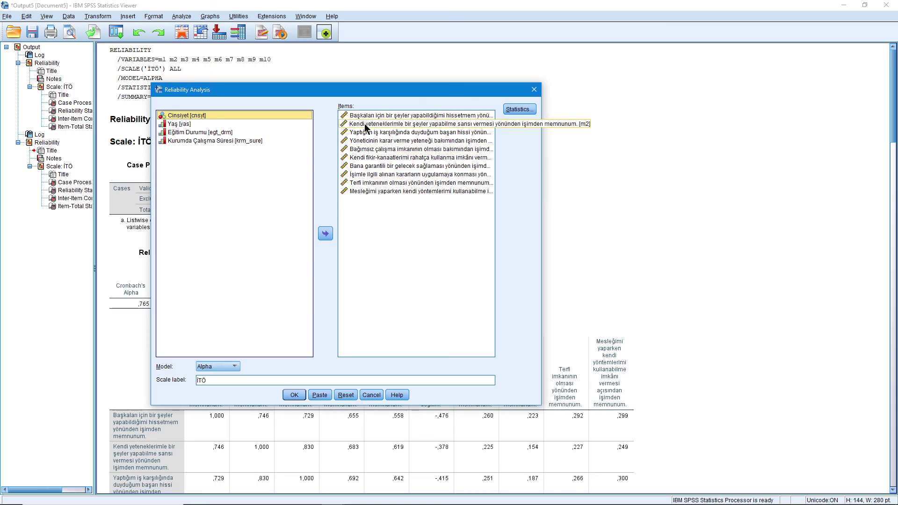
pyautogui.click(363, 158)
pyautogui.keyDown('shift'); pyautogui.click(371, 191); pyautogui.keyUp('shift')
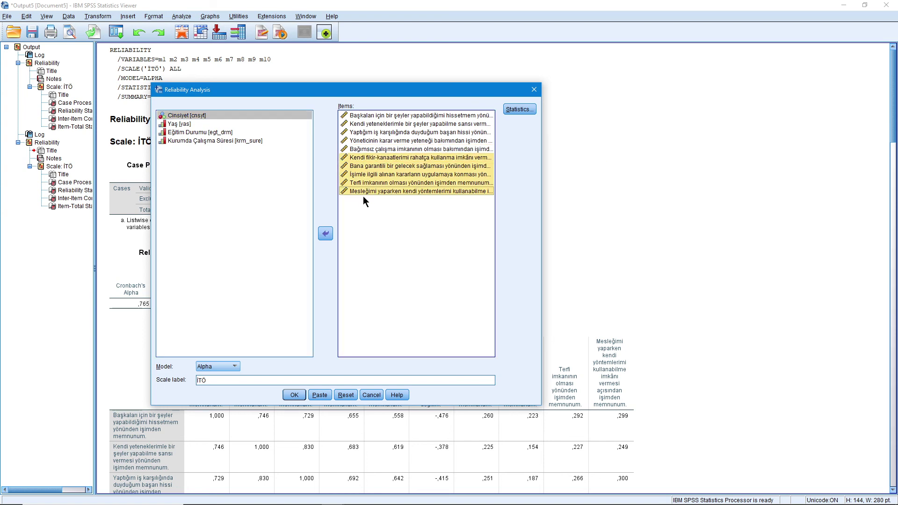
pyautogui.click(324, 233)
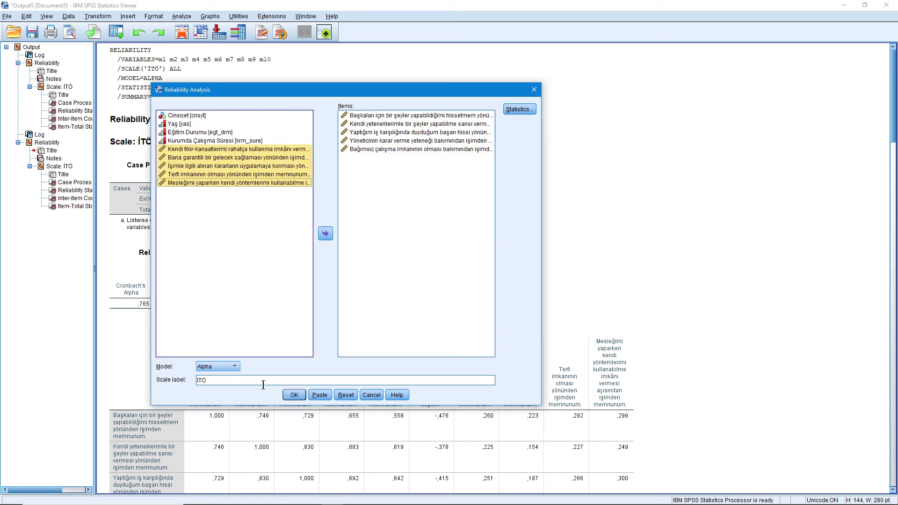
# Set the scale label to İTÖ-1 and run the Alpha reliability analysis on items m1 to m5
pyautogui.click(220, 379)
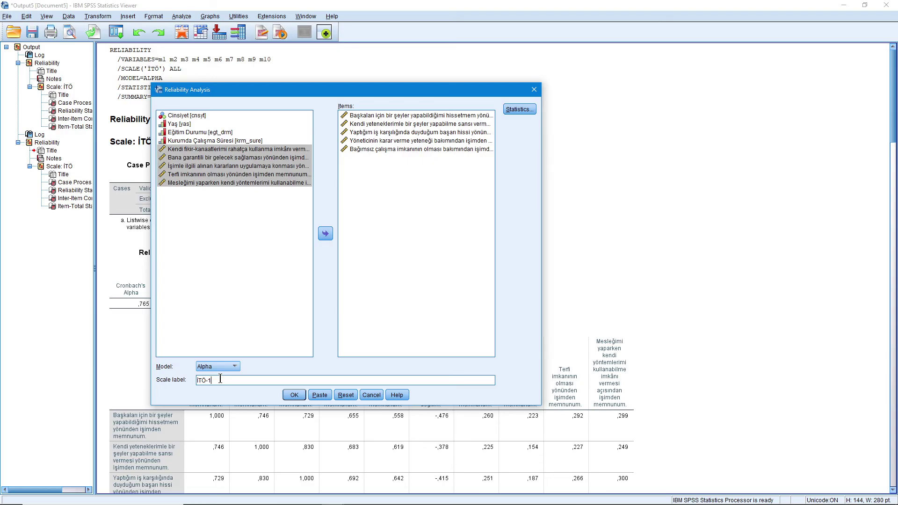
pyautogui.click(294, 395)
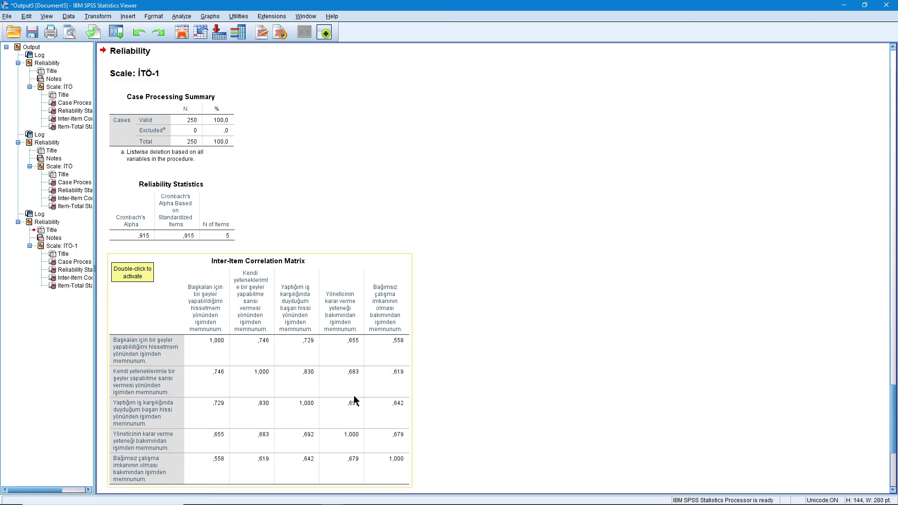
# Reopen the reliability analysis setup and replace items m1 to m5 with the last five items, m6 to m10
pyautogui.click(182, 16)
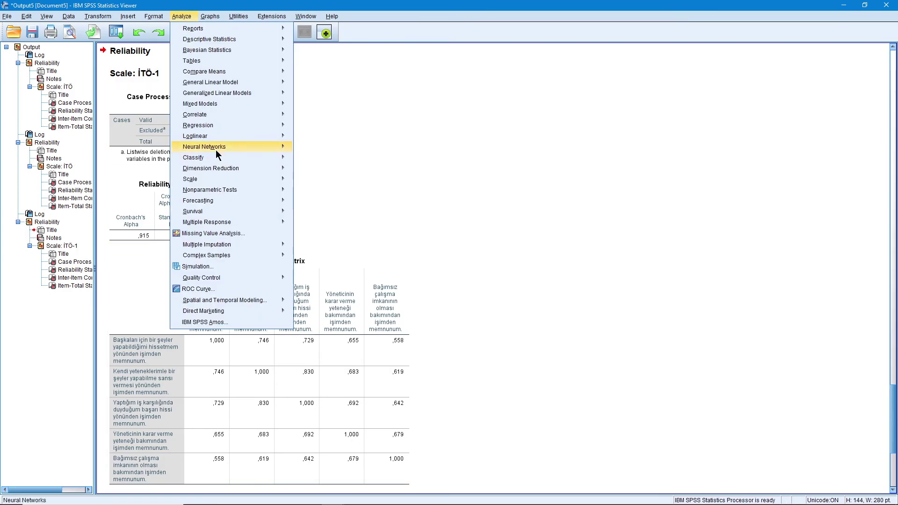
pyautogui.moveTo(217, 177)
pyautogui.click(336, 178)
pyautogui.click(387, 115)
pyautogui.keyDown('shift'); pyautogui.click(377, 149); pyautogui.keyUp('shift')
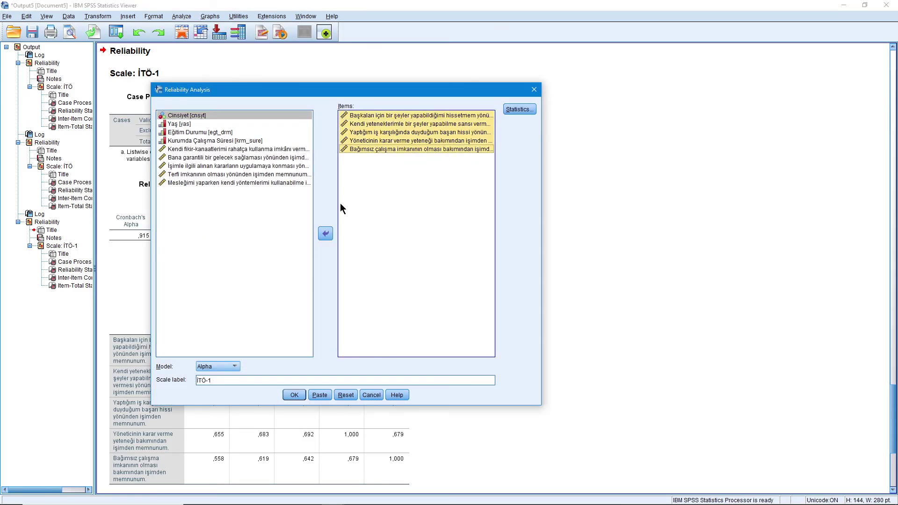
pyautogui.click(325, 233)
pyautogui.click(237, 191)
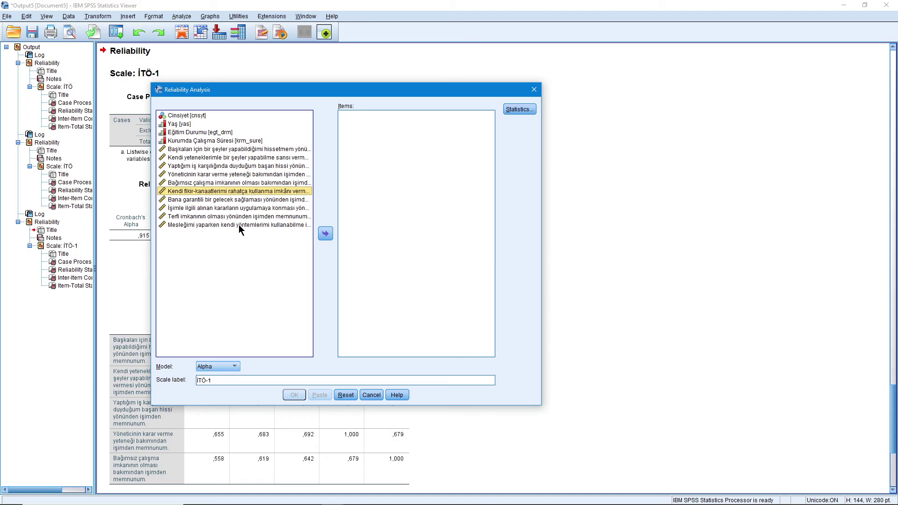
pyautogui.keyDown('shift'); pyautogui.click(239, 226); pyautogui.keyUp('shift')
pyautogui.click(325, 233)
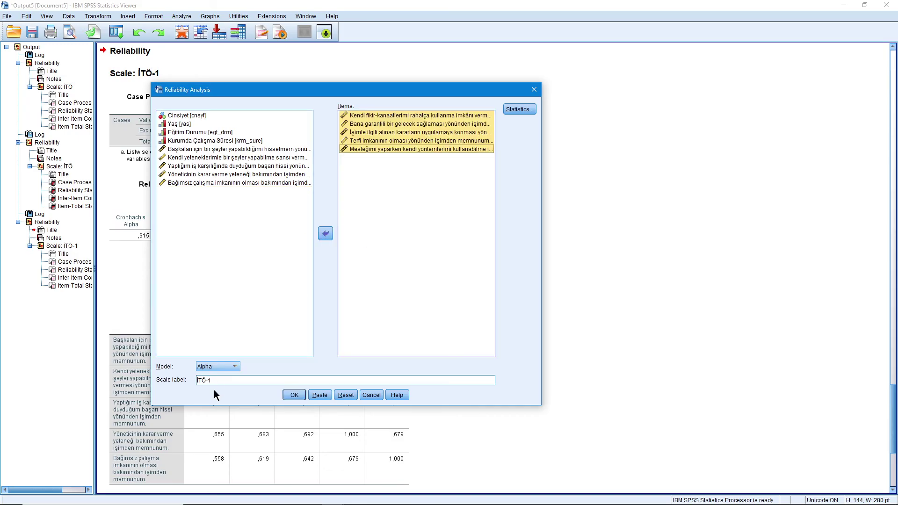
# Change the scale label to İTÖ-2 and run the Alpha reliability analysis on items m6 to m10
pyautogui.click(247, 378)
pyautogui.press('BackSpace')
pyautogui.write('2')
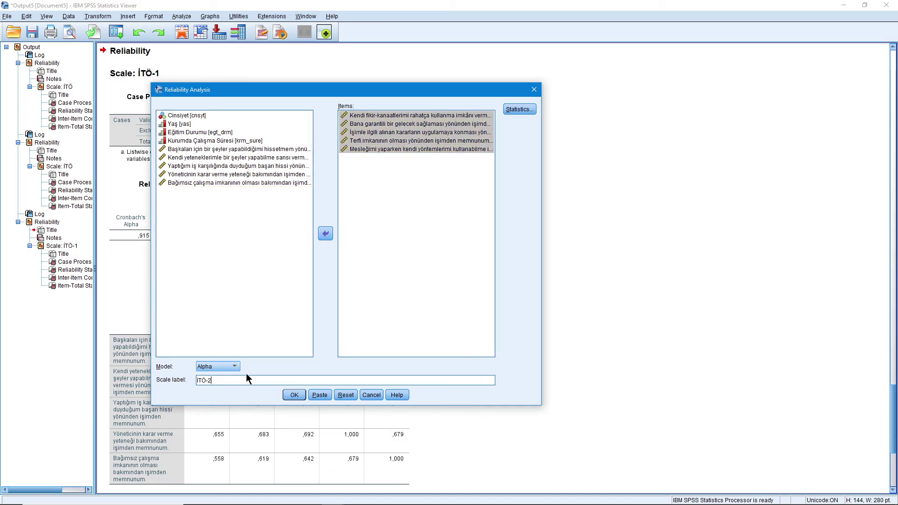
pyautogui.click(294, 395)
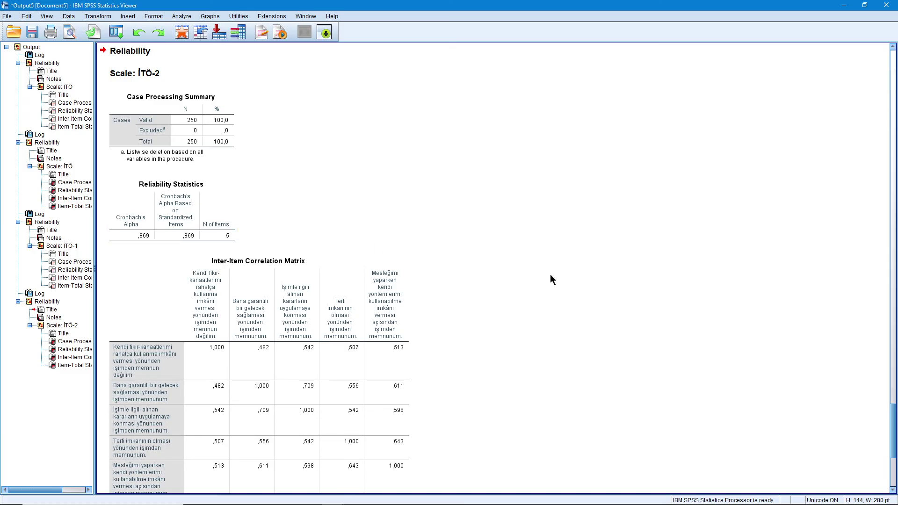
# Delete one of the two full-scale İTÖ reliability outputs together with its log entry
pyautogui.press('Delete')
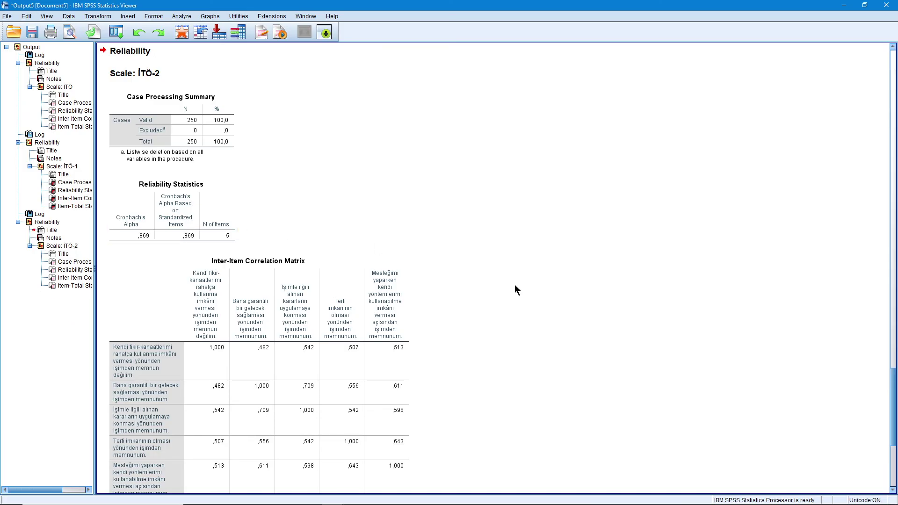